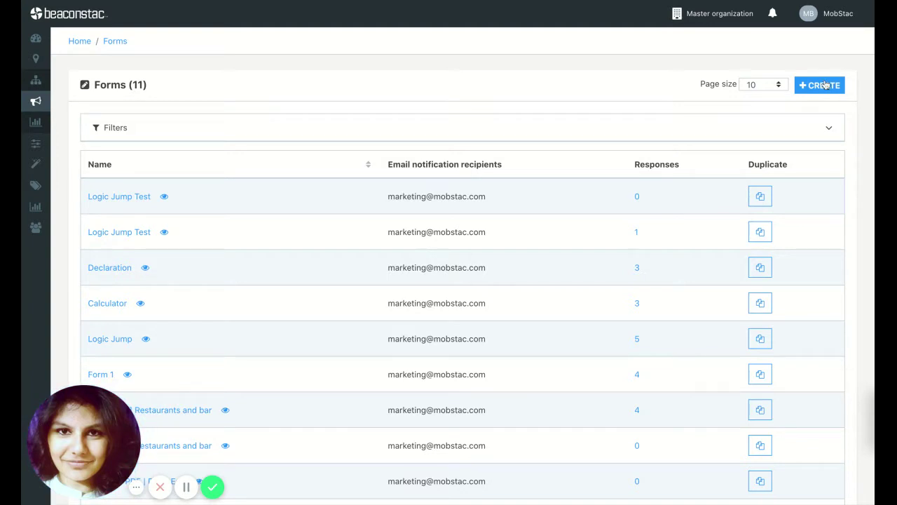
- Create a new form and add a Yes or No question asking "Have you been quarantined in the last 14 days?"
left_click(827, 85)
left_click(117, 263)
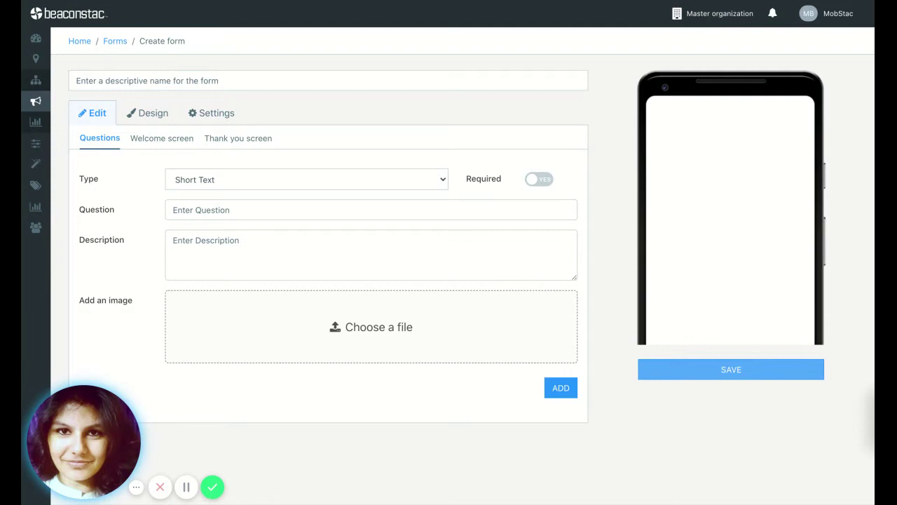
left_click(184, 179)
left_click(196, 234)
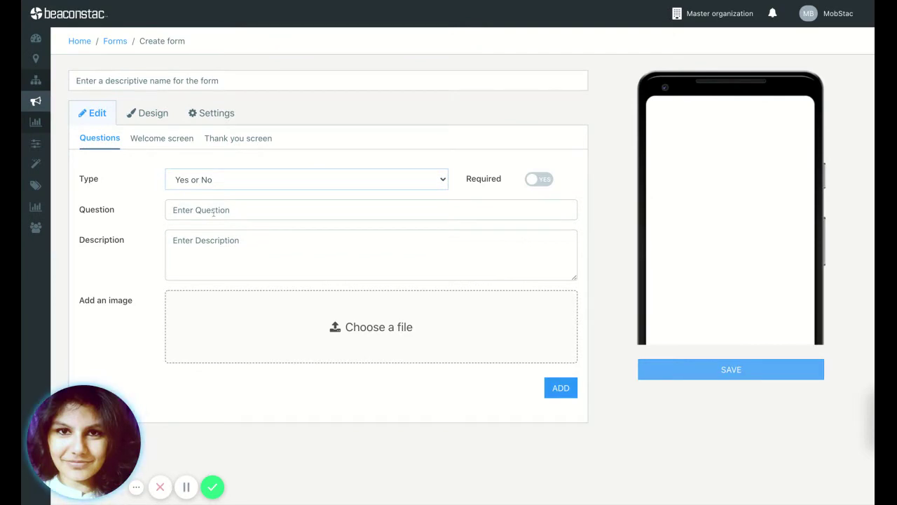
left_click(213, 214)
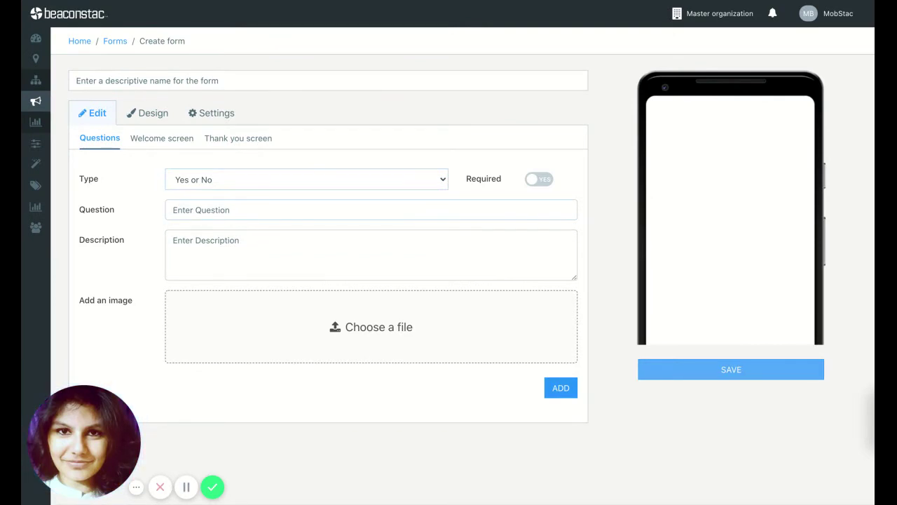
type("Have you been quarantined in the last 14 days?")
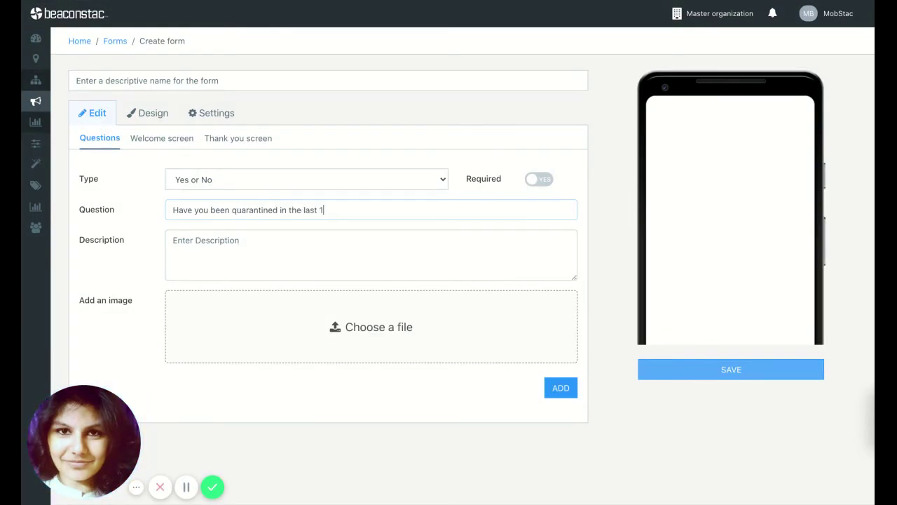
left_click(561, 388)
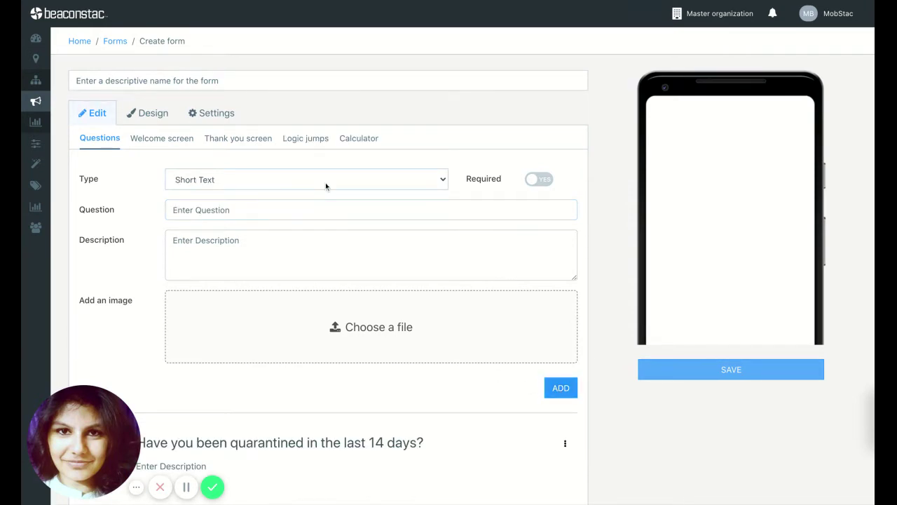
- Add a second Yes or No question asking "Have you come in contact with someone who has tested positive?"
left_click(310, 209)
type("Have you ")
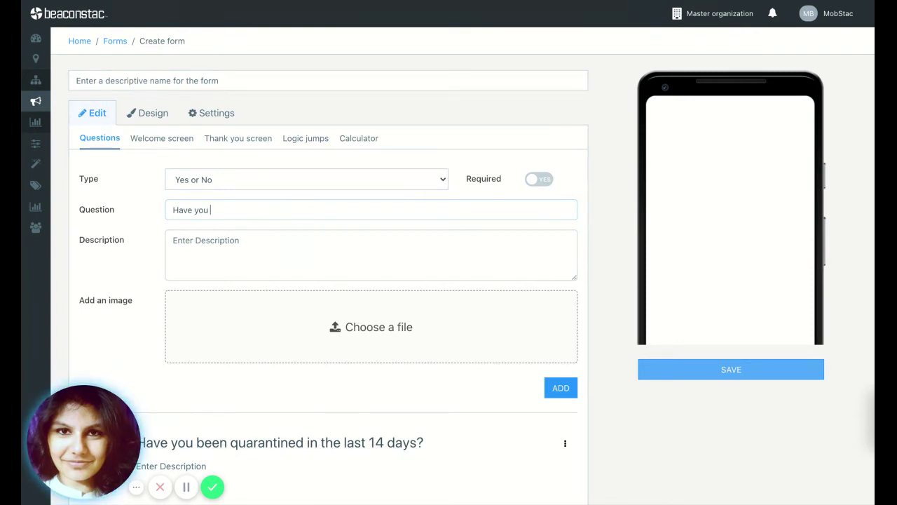
type("come in contact with")
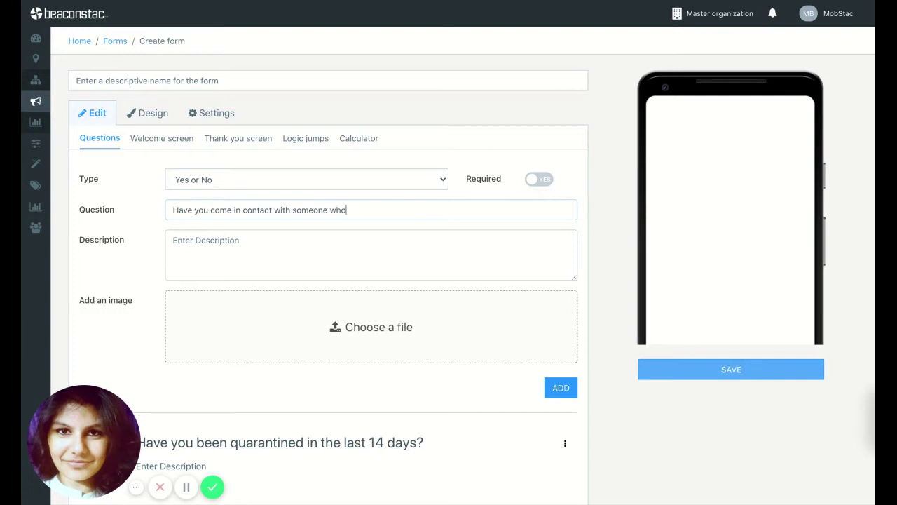
type("someone who has tested positive?")
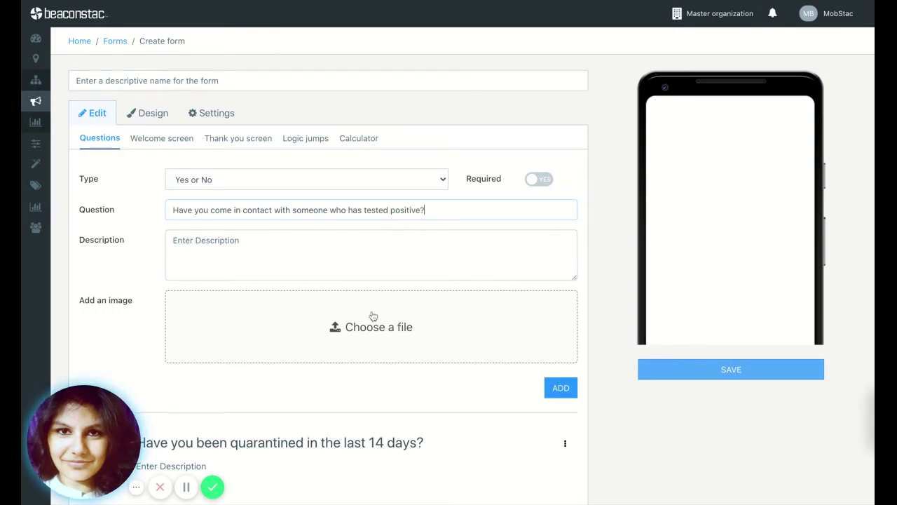
scroll(425, 367, "down", 1)
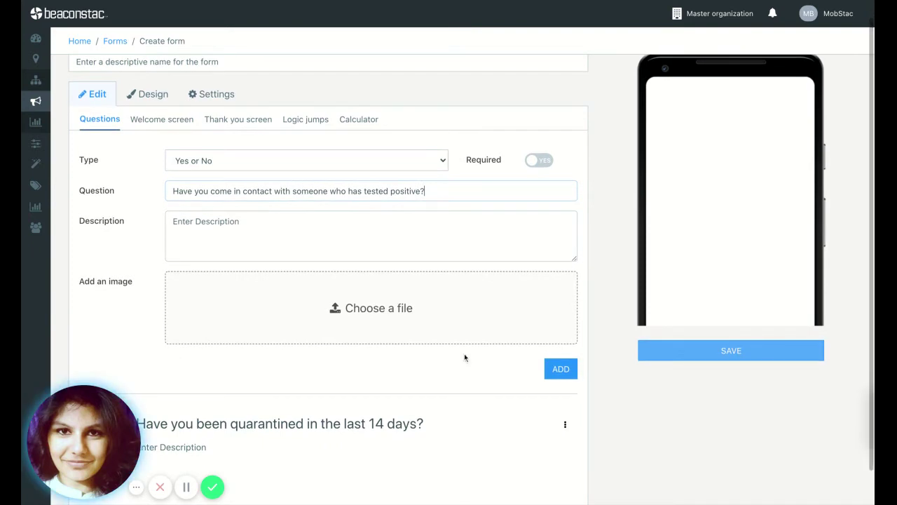
left_click(560, 370)
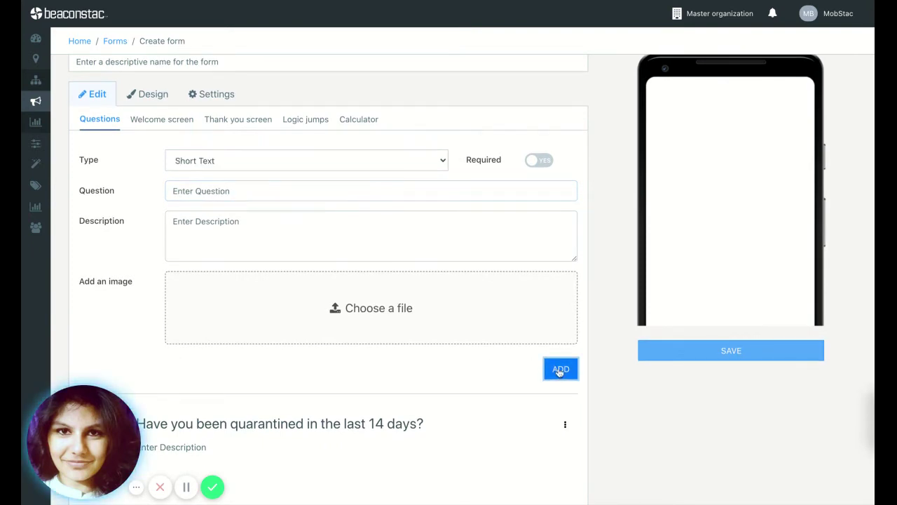
- Add a third Yes or No question asking "Have you been experiencing any symptoms?"
left_click(406, 161)
left_click(363, 187)
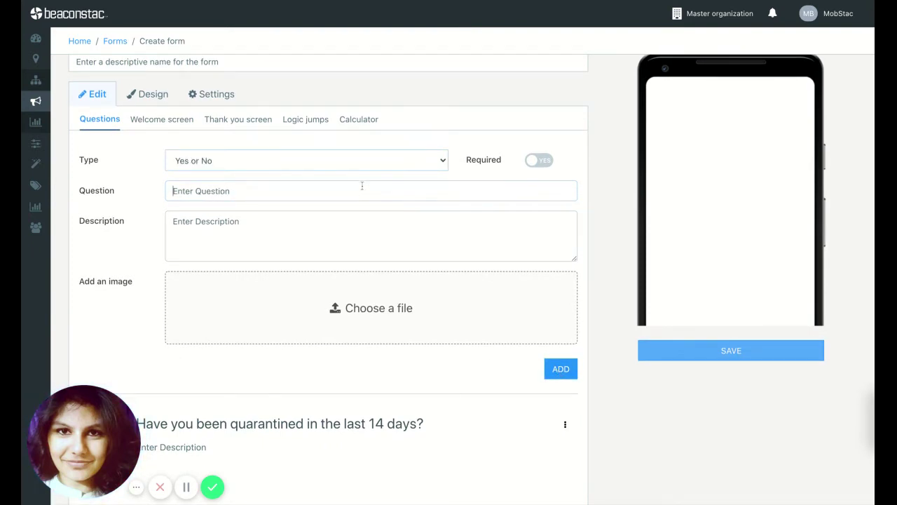
left_click(363, 187)
type("Have you been experiencing any s")
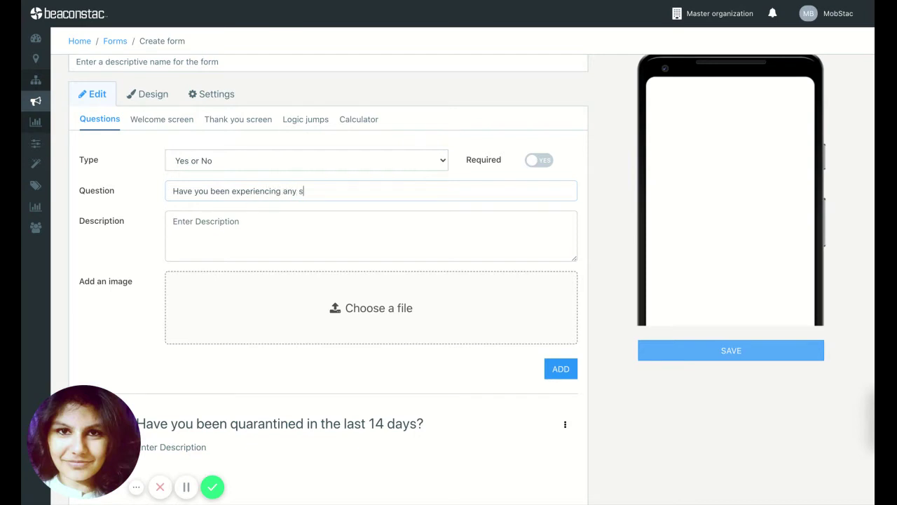
type("ymptoms?")
left_click(561, 369)
- Make the question about being quarantined in the last 14 days required and save the question
scroll(379, 370, "down", 2)
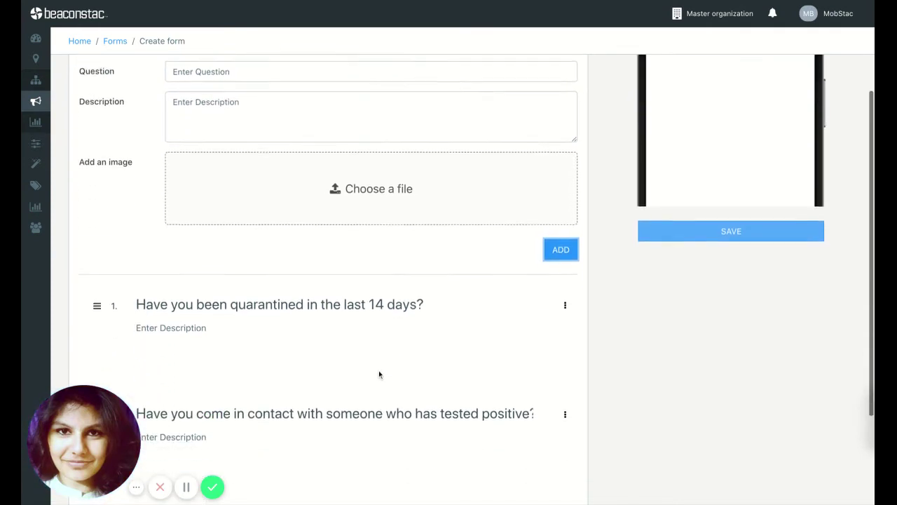
left_click(565, 299)
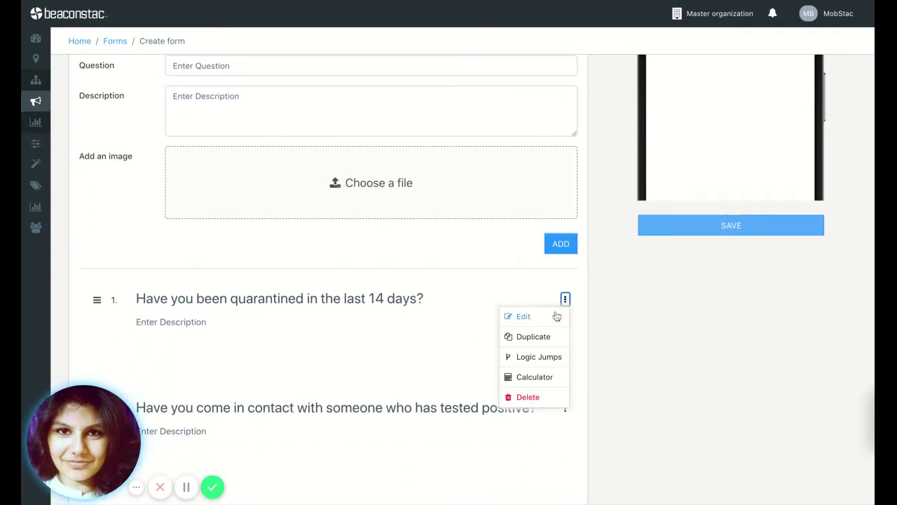
left_click(557, 315)
left_click(645, 92)
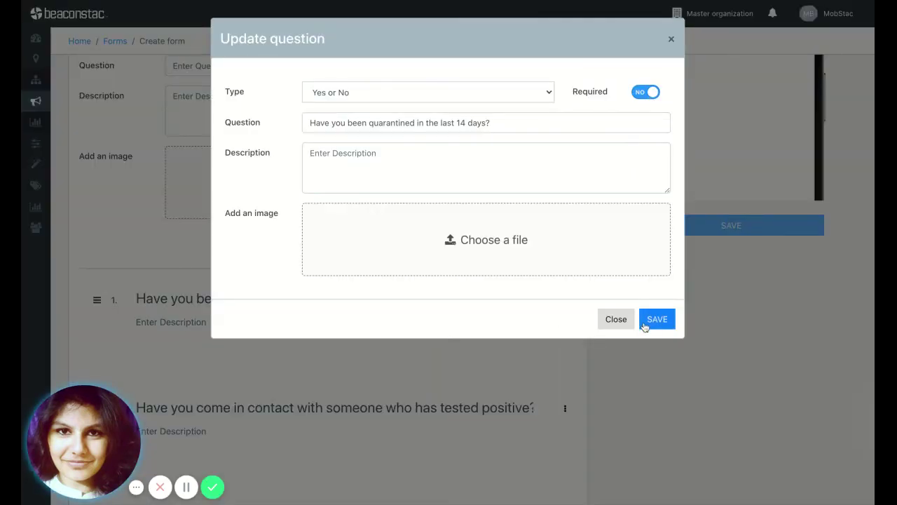
left_click(650, 321)
- Make the question about contact with someone who has tested positive required and save the question
left_click(562, 408)
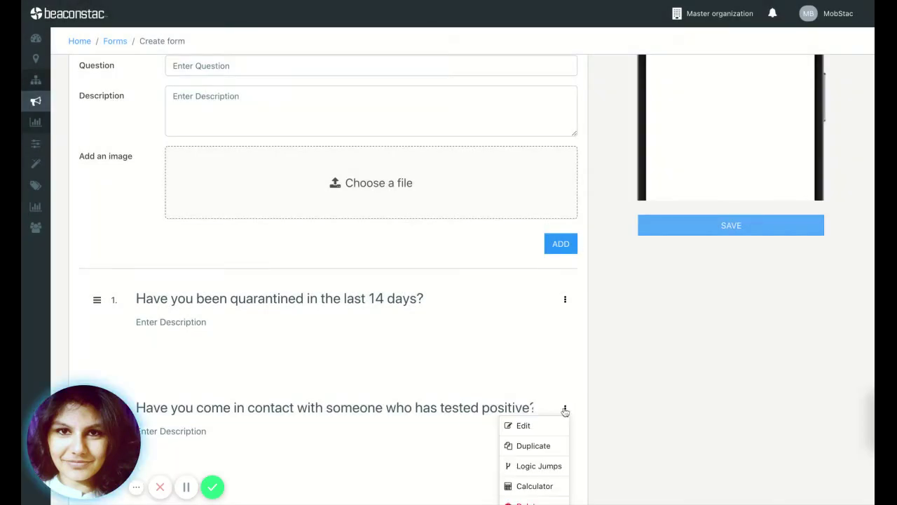
left_click(549, 425)
left_click(565, 408)
left_click(565, 408)
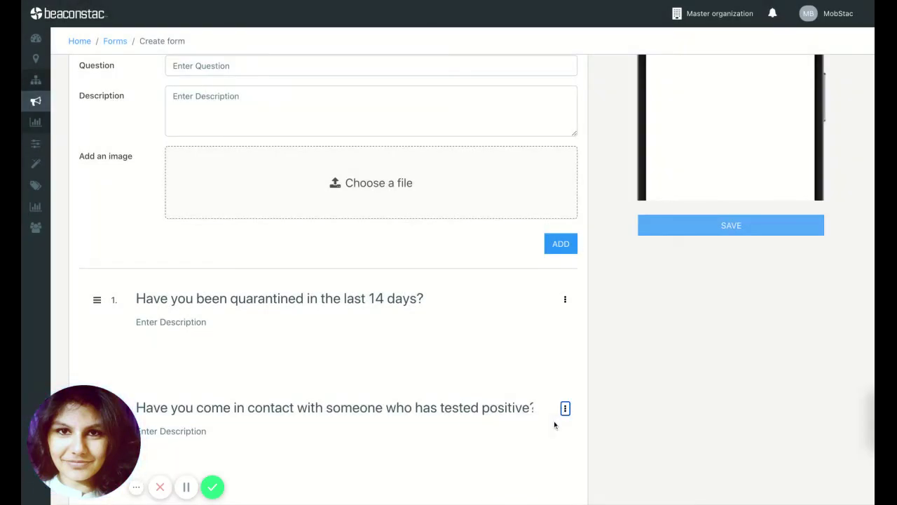
left_click(566, 409)
scroll(563, 423, "down", 2)
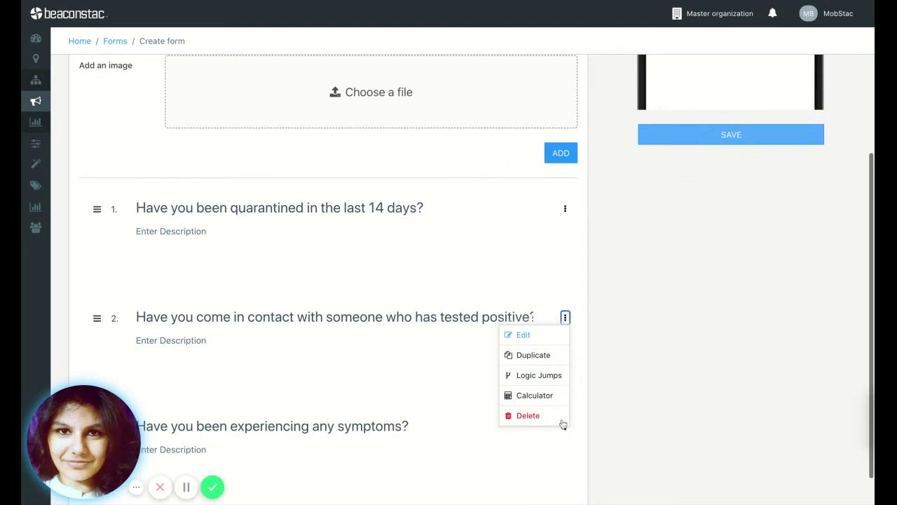
left_click(563, 339)
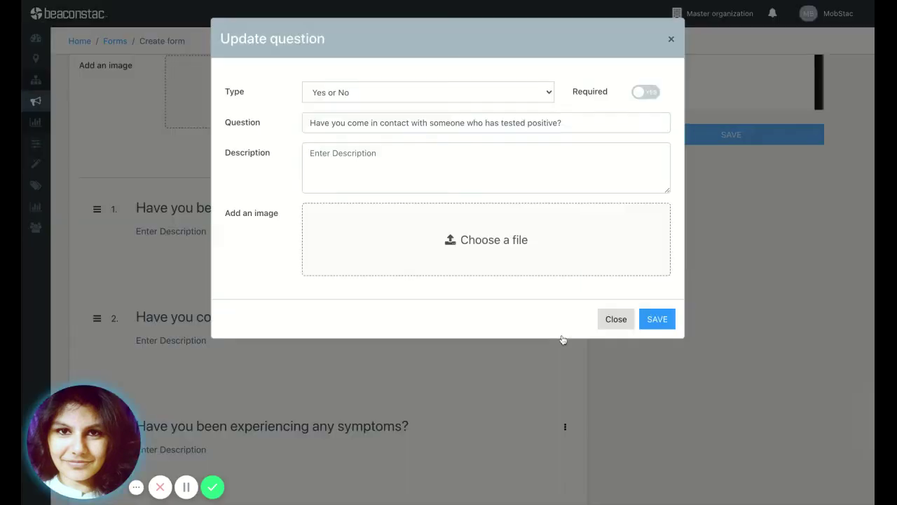
left_click(645, 91)
left_click(658, 319)
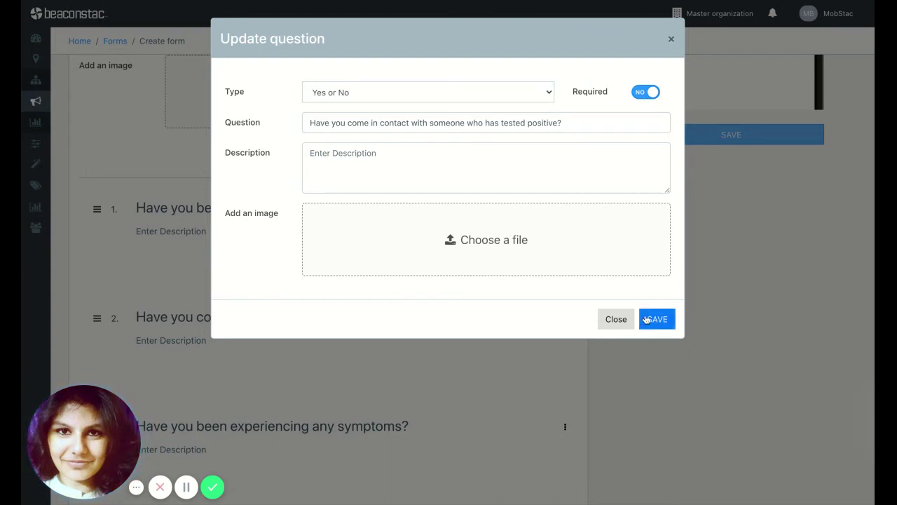
- Make the question about experiencing symptoms required and save the question
left_click(565, 317)
scroll(564, 324, "down", 1)
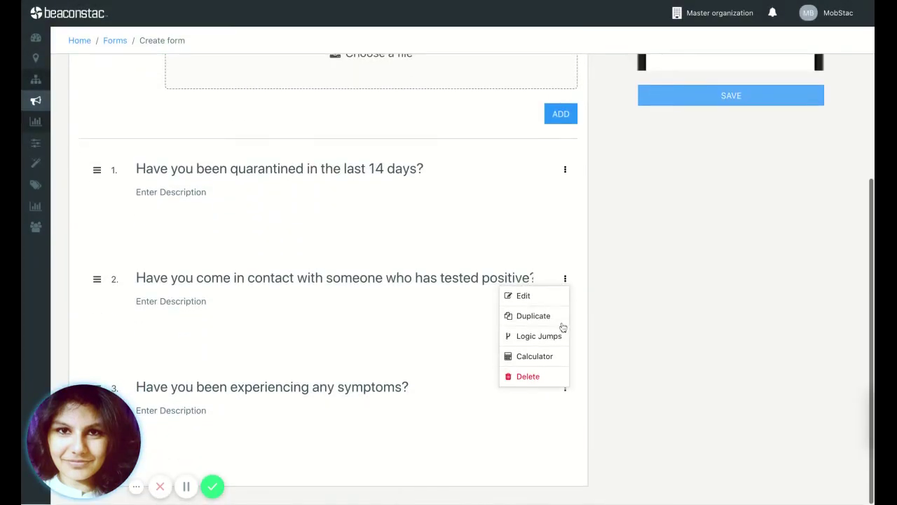
left_click(565, 388)
left_click(561, 405)
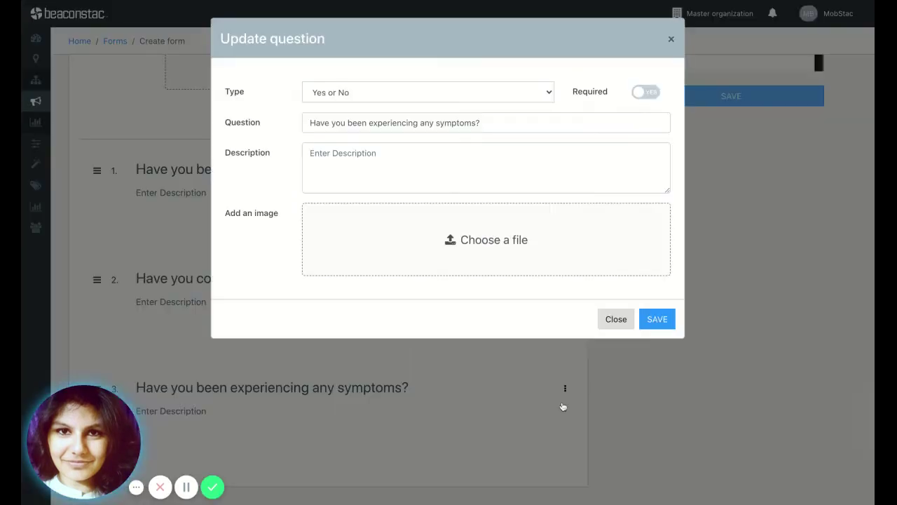
left_click(646, 92)
left_click(659, 320)
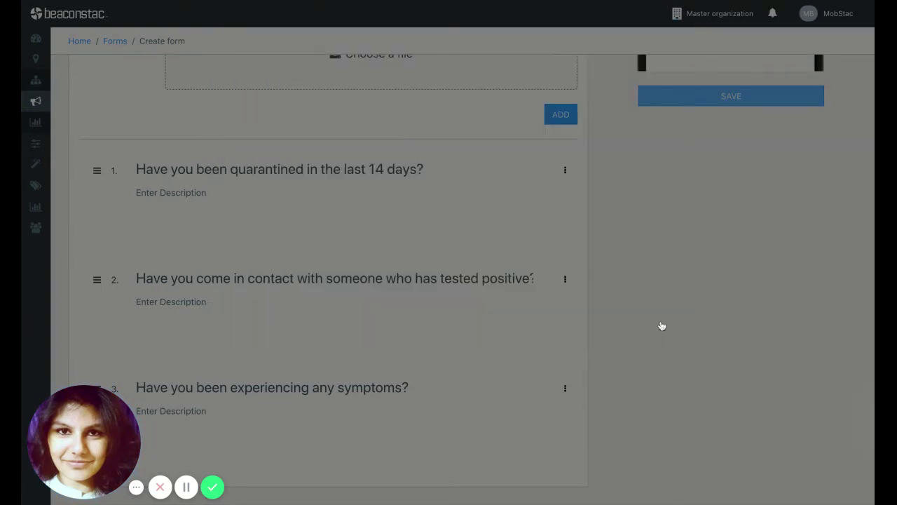
- Add a calculator rule to the quarantine question that adds 1 to the Score when the answer is Yes
scroll(422, 284, "up", 4)
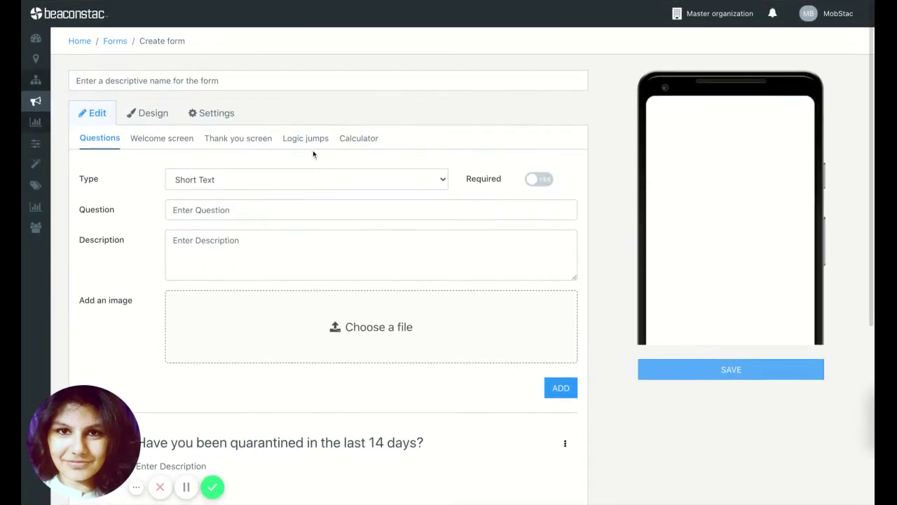
left_click(349, 139)
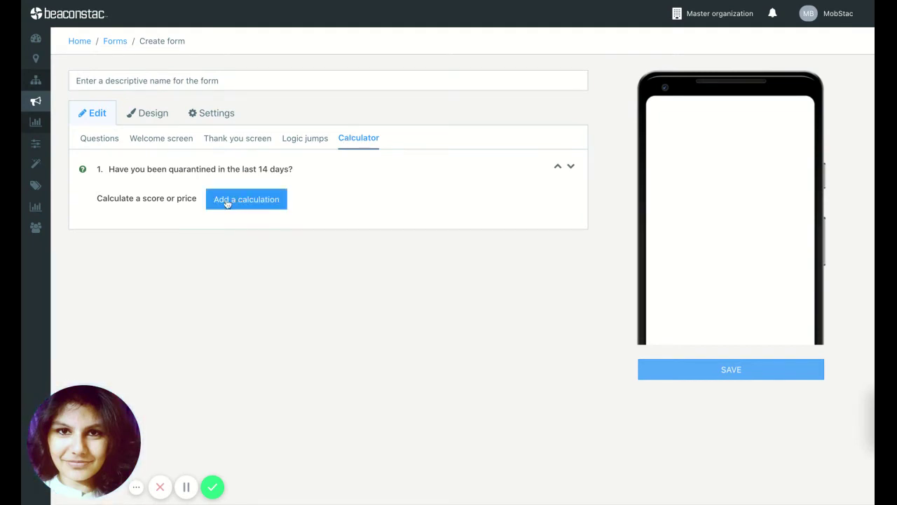
left_click(257, 204)
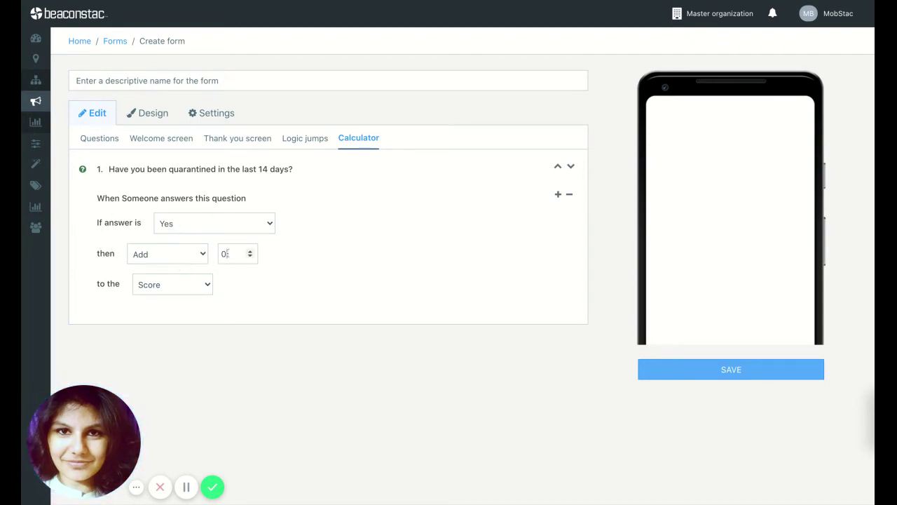
type("1")
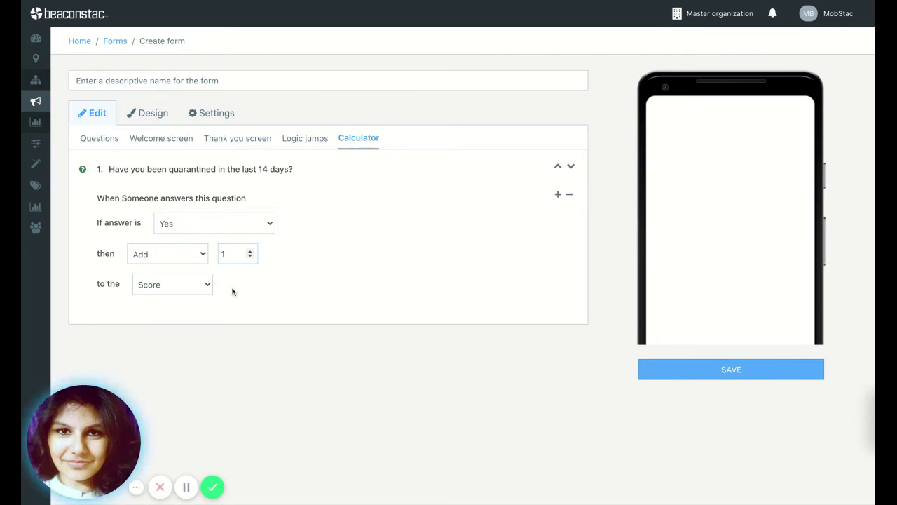
- Add a calculator rule to the positive-contact question that adds 1 to the Score when the answer is Yes
left_click(570, 167)
left_click(249, 199)
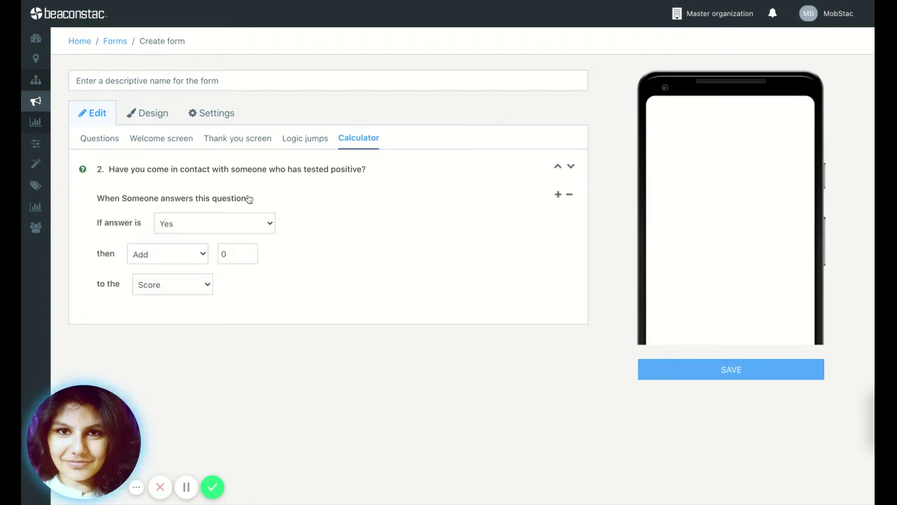
left_click(236, 250)
key("BackSpace")
type("1")
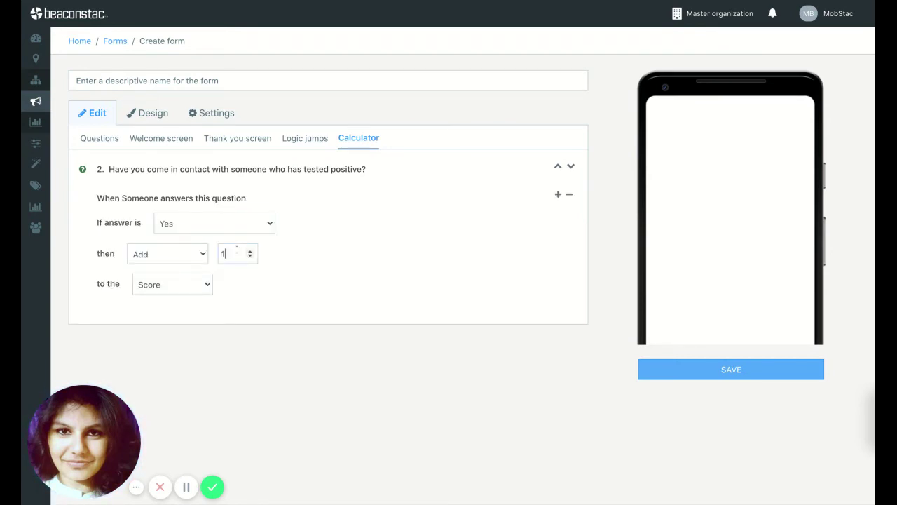
- Add a calculator rule to the symptoms question that adds to the Score for a Yes answer, and clear its default amount
left_click(570, 166)
left_click(274, 203)
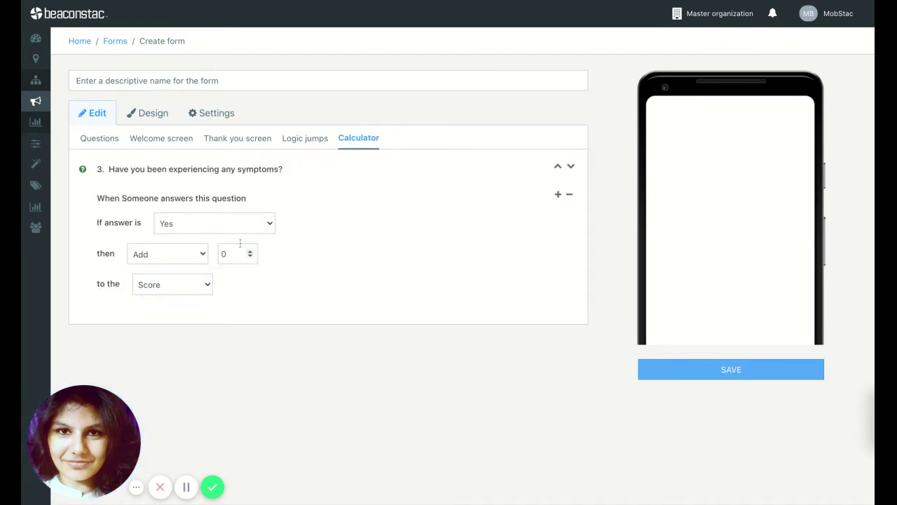
key("Delete")
- Title the form's thank you screen "Access is denied"
left_click(235, 139)
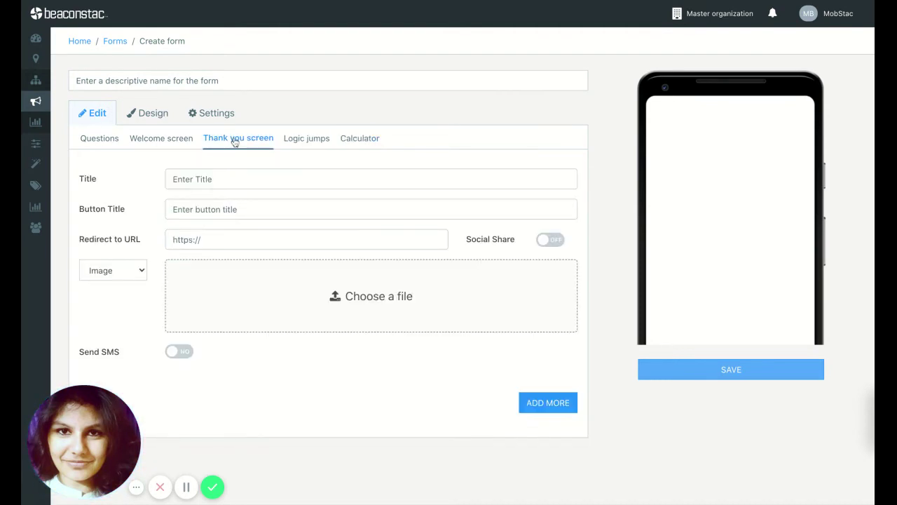
type("A")
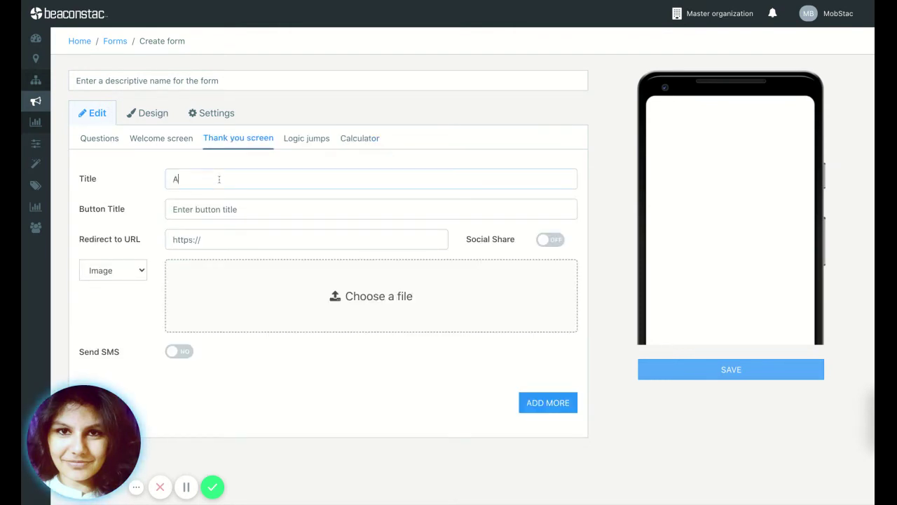
type("ccess is denied")
- Add a second thank you screen titled "Access is granted"
left_click(533, 397)
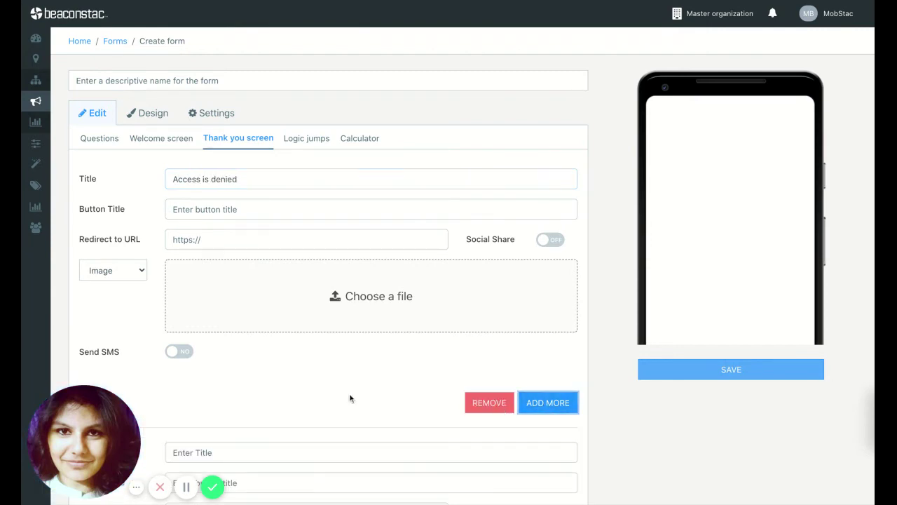
type("A")
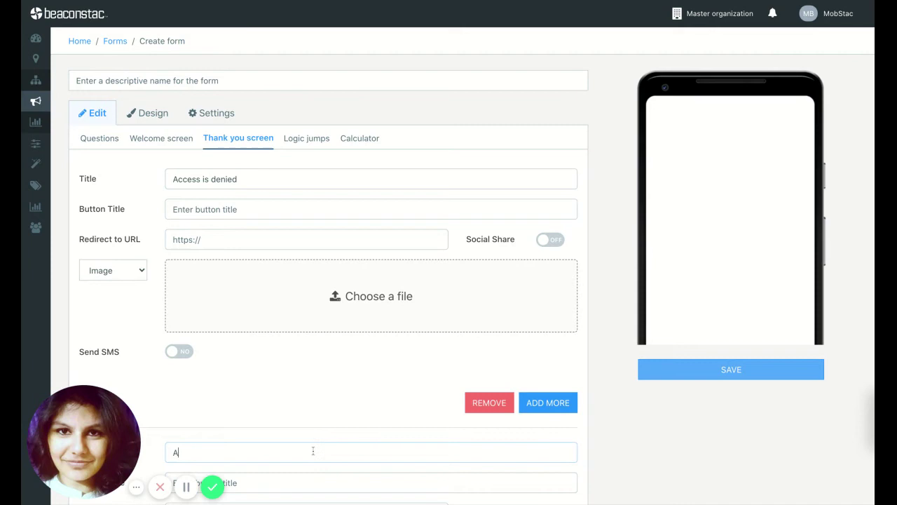
type("ccess is granted")
scroll(372, 397, "down", 1)
scroll(371, 401, "down", 4)
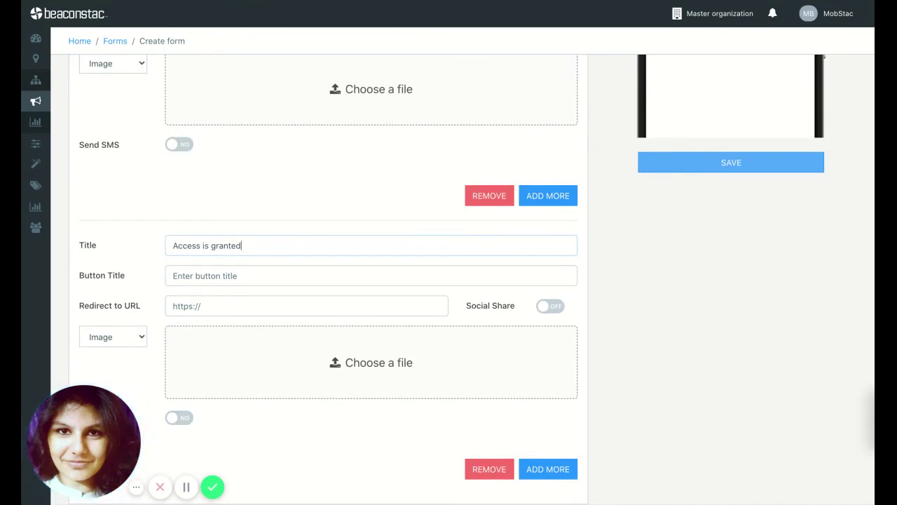
- Add a logic jump to the symptoms question that goes to "Access is denied" if the Score is equal to 2
scroll(339, 102, "up", 5)
left_click(307, 140)
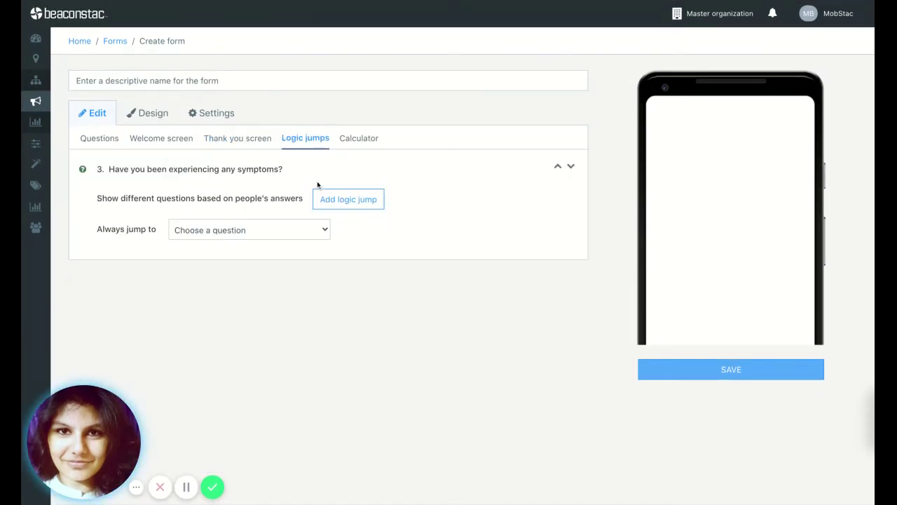
left_click(351, 201)
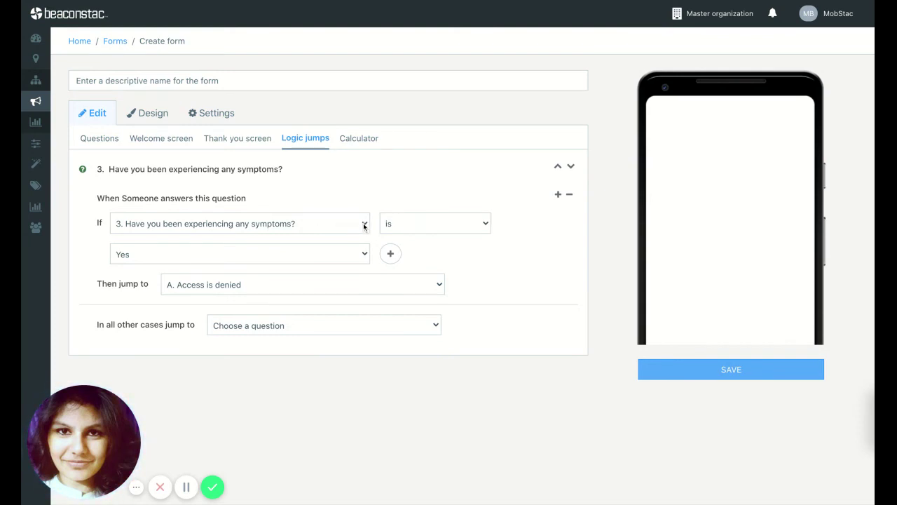
left_click(366, 191)
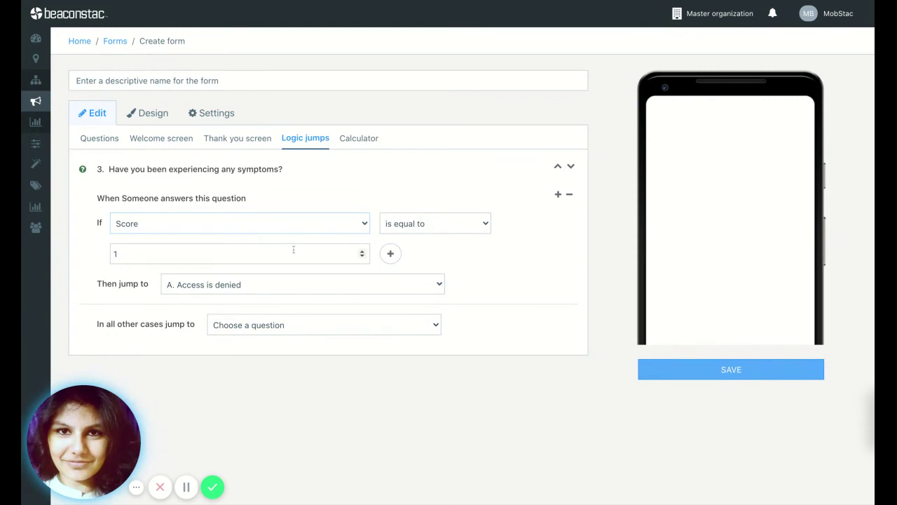
left_click(293, 250)
key("BackSpace")
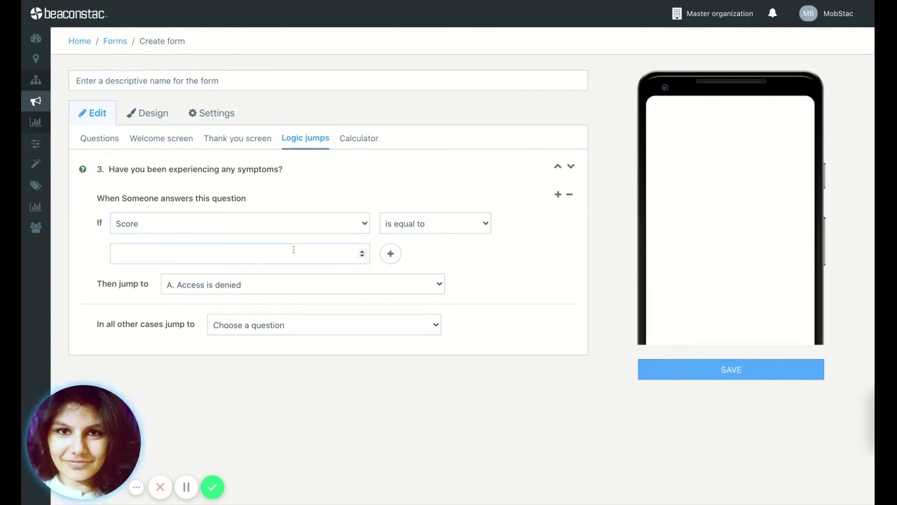
type("2")
- Add an Or condition for a Score greater than 2, and send all other cases to "Access is granted"
left_click(390, 254)
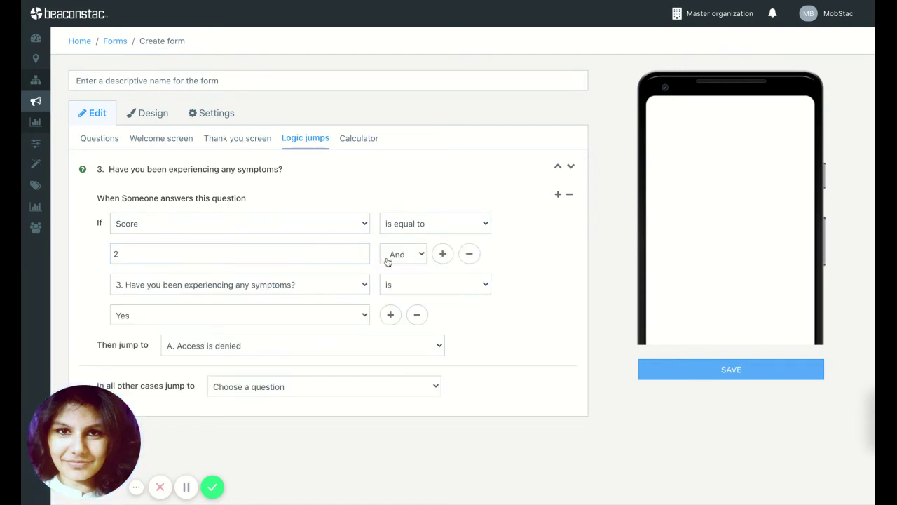
left_click(398, 270)
left_click(353, 291)
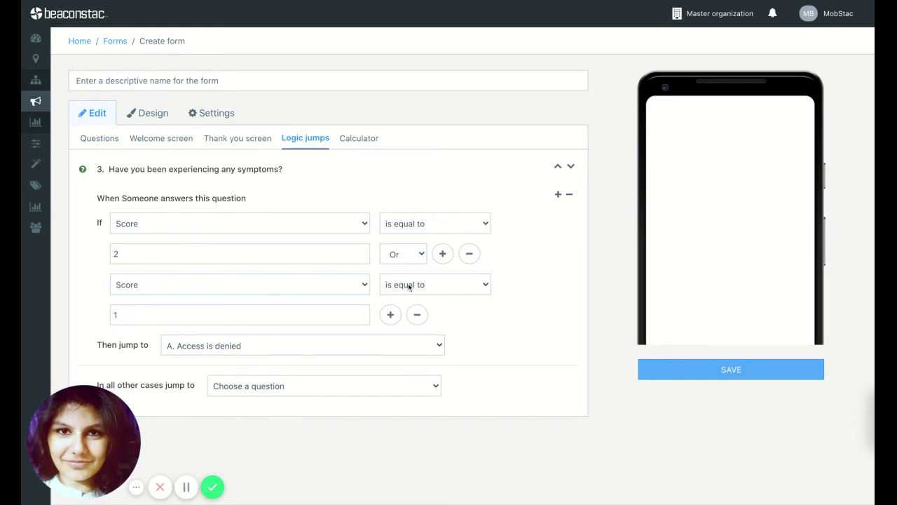
left_click(409, 286)
left_click(232, 387)
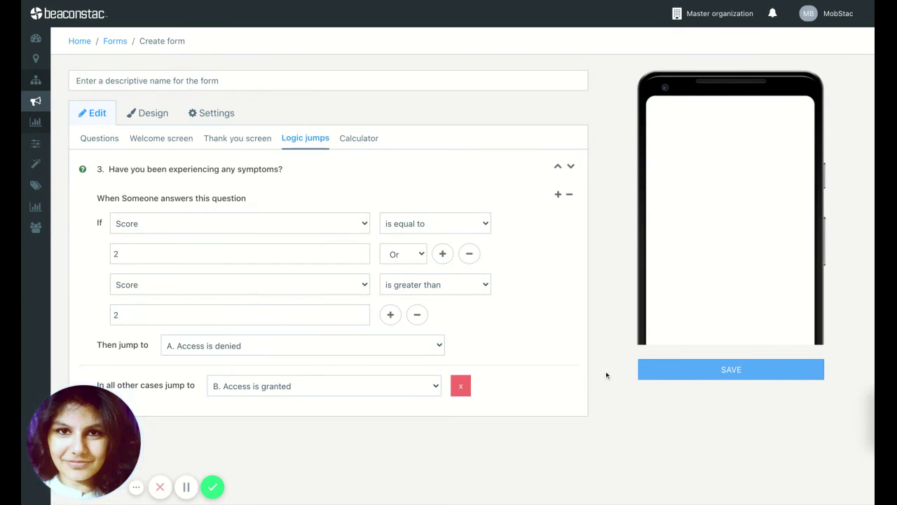
- Name the form "Calculator Test" and save it
type("Calculator Test")
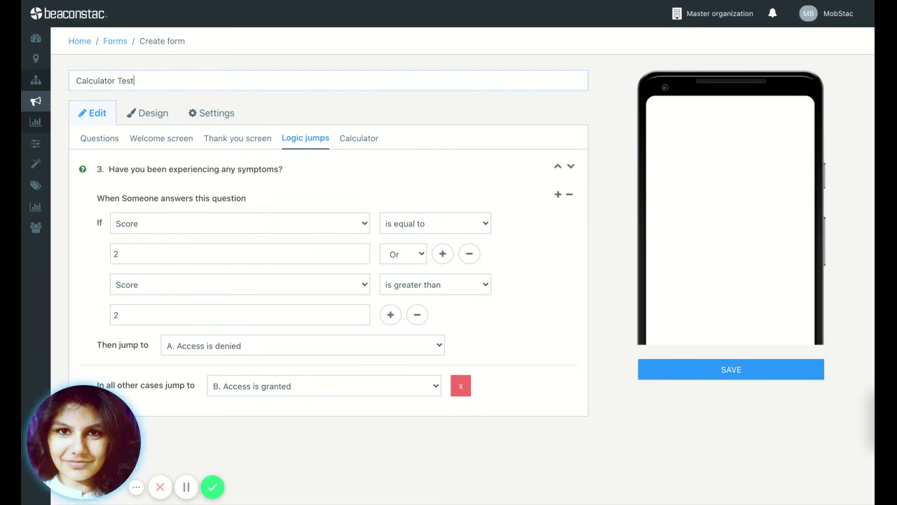
left_click(755, 369)
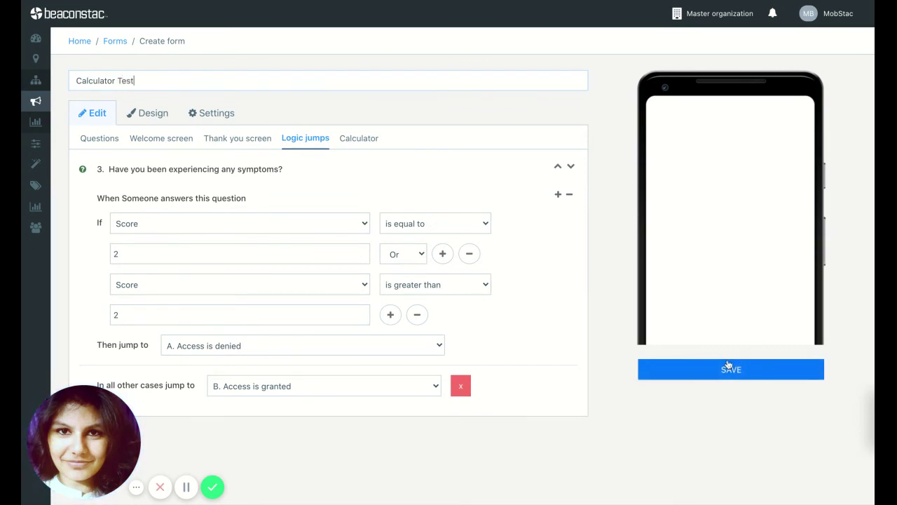
left_click(481, 89)
left_click(662, 372)
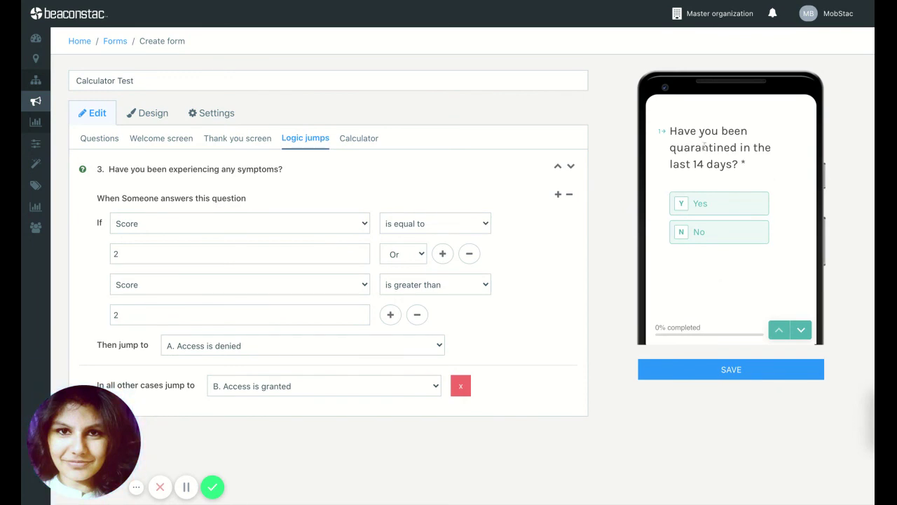
- Test the form preview by answering Yes to quarantine and No to positive contact and symptoms, and submit the answers
left_click(716, 204)
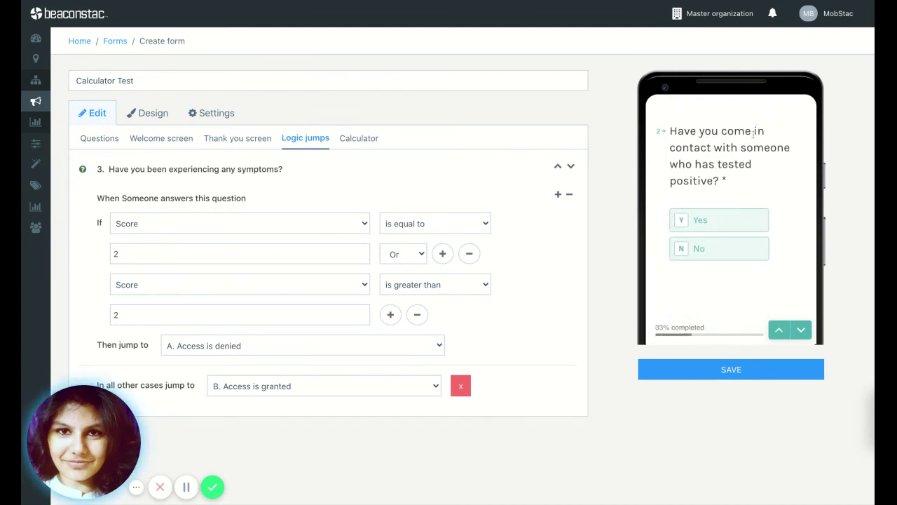
left_click(694, 249)
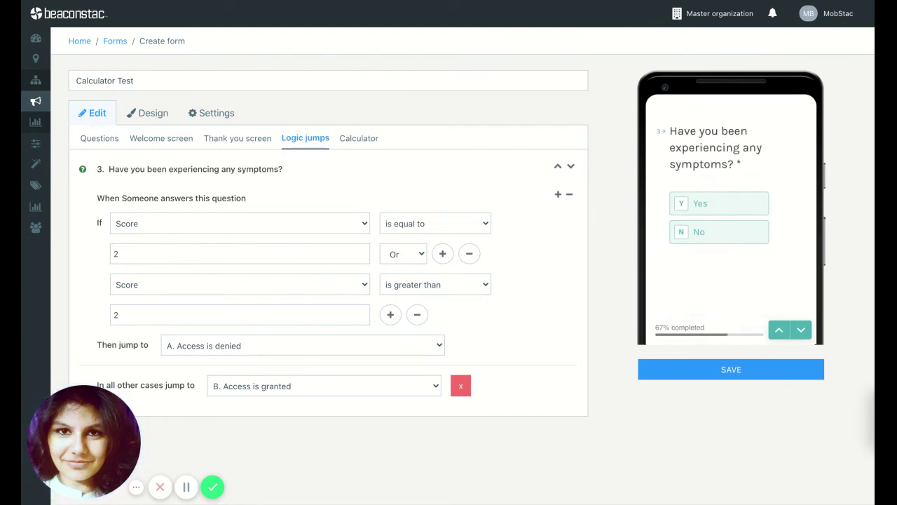
left_click(697, 233)
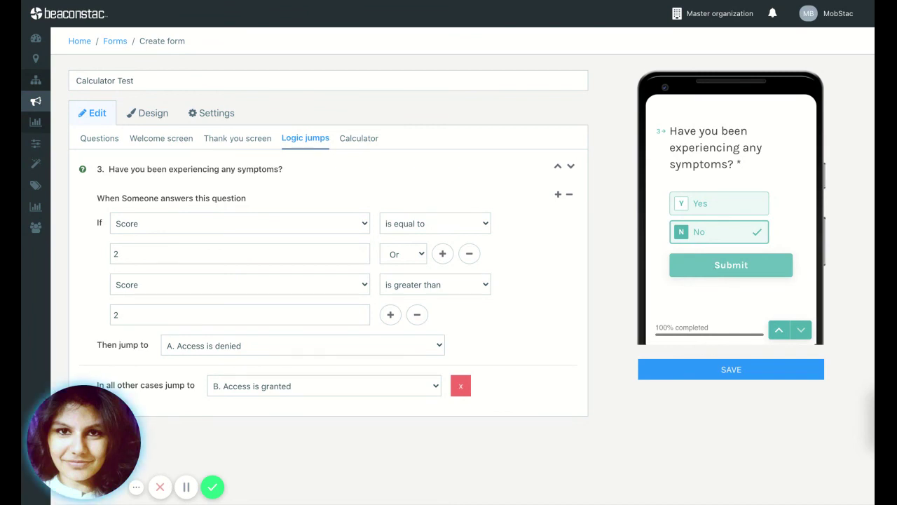
left_click(731, 265)
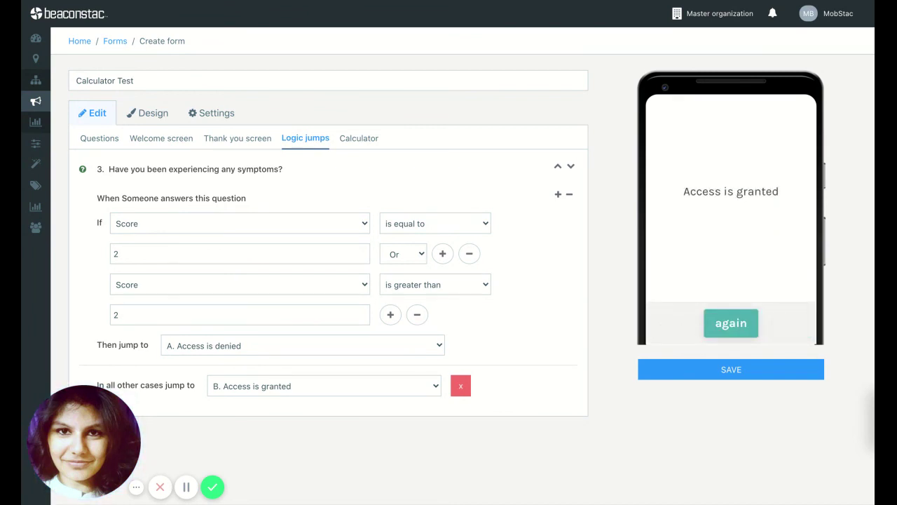
- Restart the form preview, answer Yes to all three questions and submit the answers
left_click(731, 322)
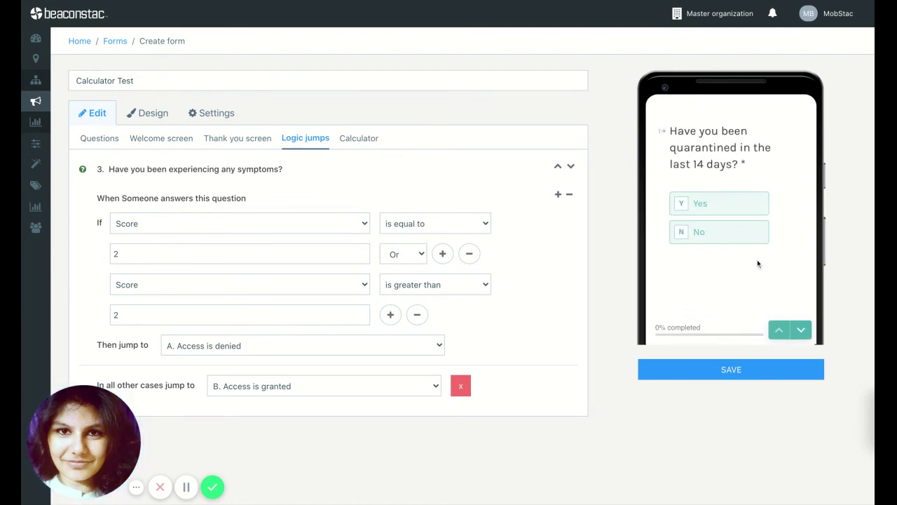
left_click(744, 211)
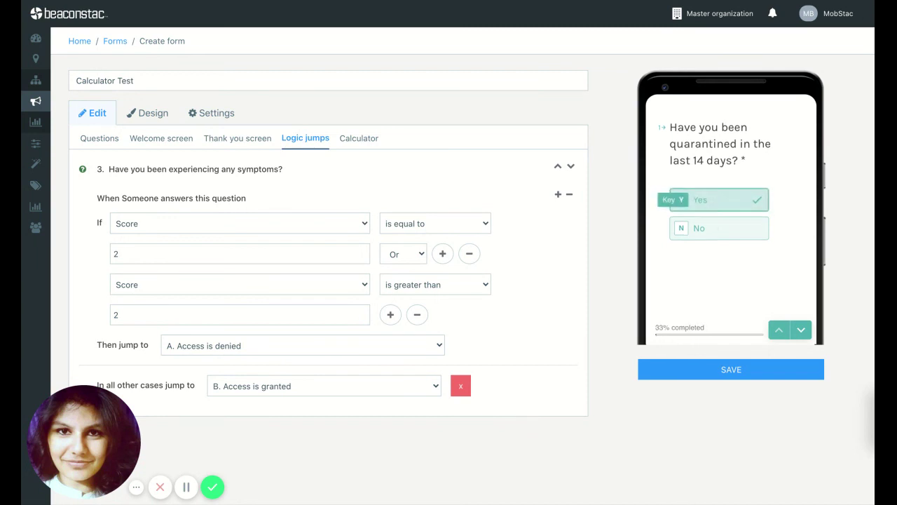
left_click(719, 220)
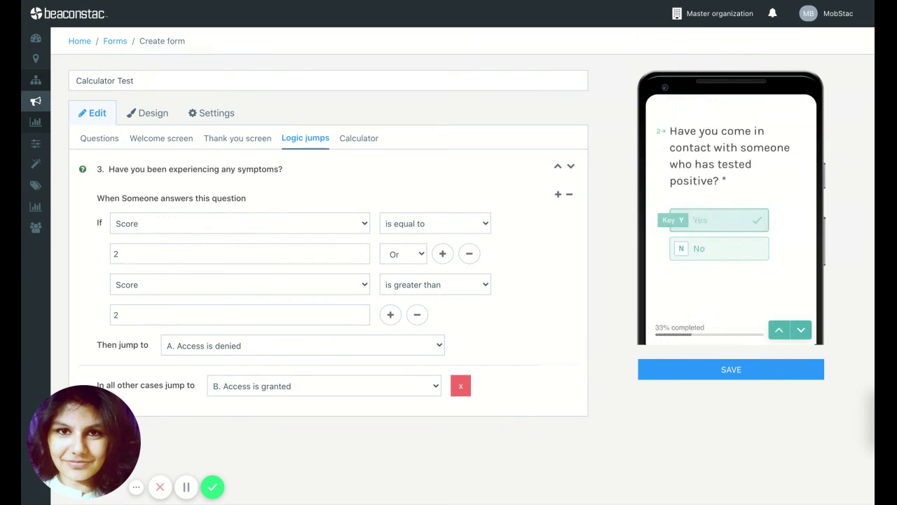
left_click(747, 203)
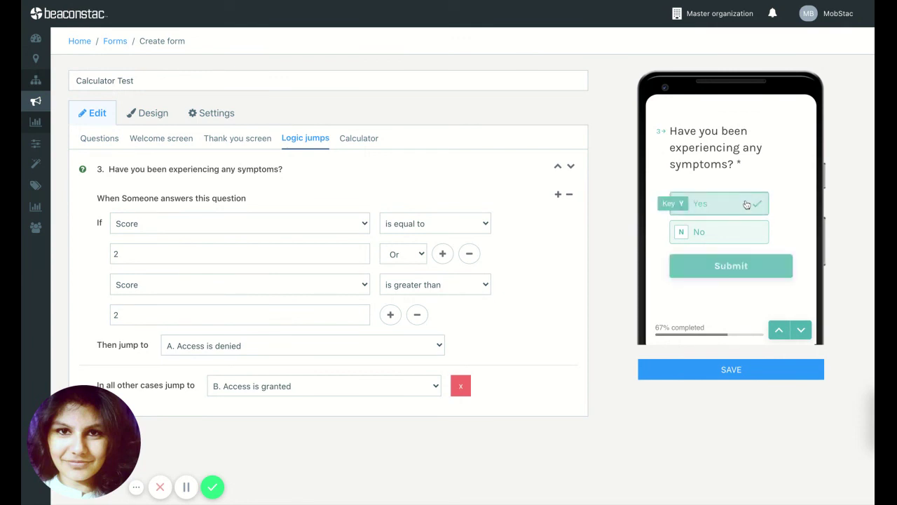
left_click(726, 275)
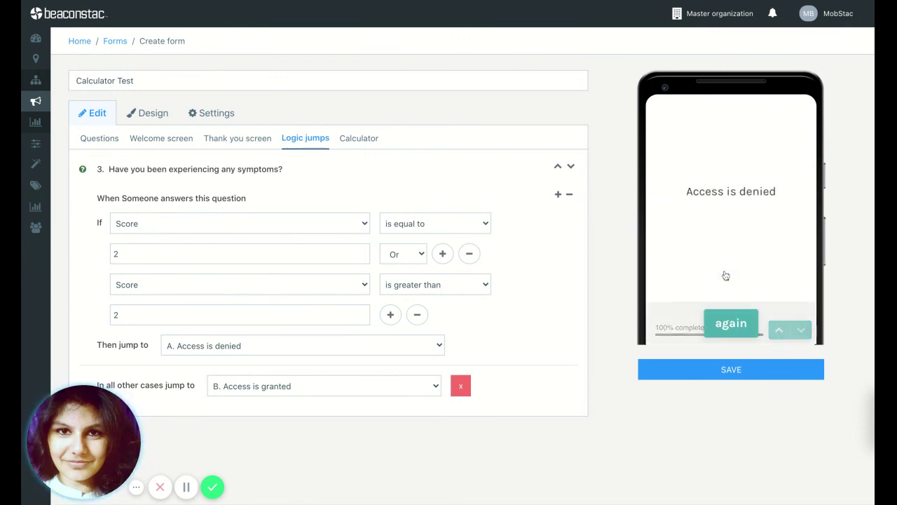